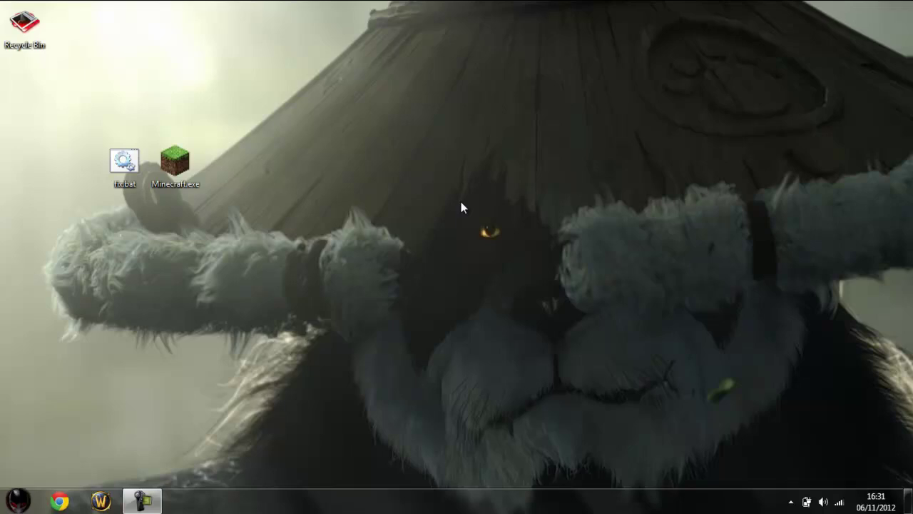
# Step: Move the fix.bat and Minecraft.exe icons together up to the desktop's top row
pyautogui.moveTo(63, 126); pyautogui.dragTo(342, 238)
pyautogui.moveTo(107, 174); pyautogui.dragTo(118, 85)
pyautogui.click(164, 210)
# Step: Rename fix.bat to fix.txt, confirming the extension change
pyautogui.click(126, 112)
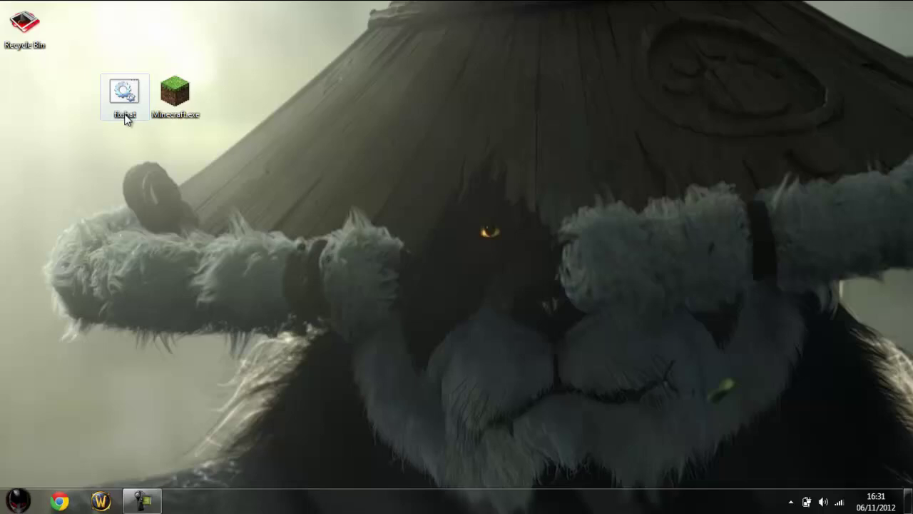
pyautogui.rightClick(126, 113)
pyautogui.click(201, 409)
pyautogui.click(137, 116)
pyautogui.press('BackSpace')
pyautogui.press('BackSpace')
pyautogui.press('BackSpace')
pyautogui.write('txt')
pyautogui.press('Return')
pyautogui.click(511, 254)
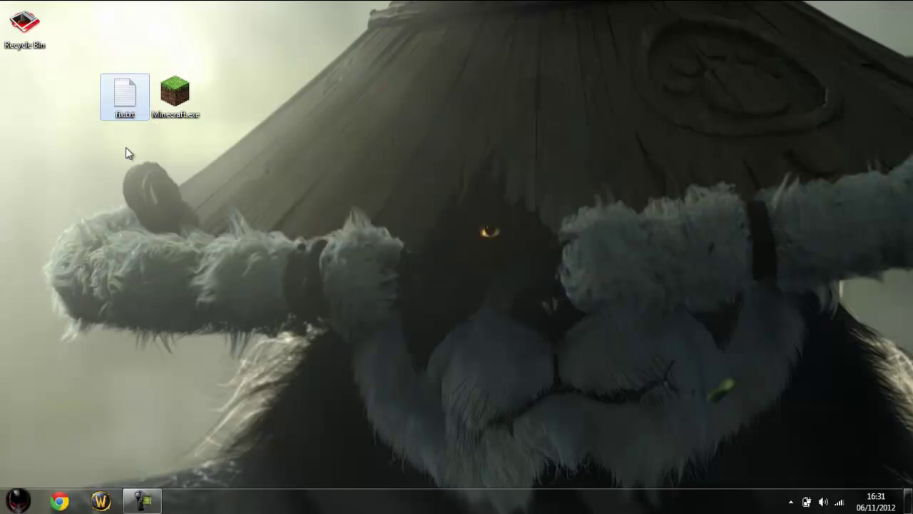
# Step: Open fix.txt in Notepad, save it as run.txt on the desktop, close Notepad and reposition the icon
pyautogui.doubleClick(135, 88)
pyautogui.moveTo(349, 75); pyautogui.dragTo(425, 79)
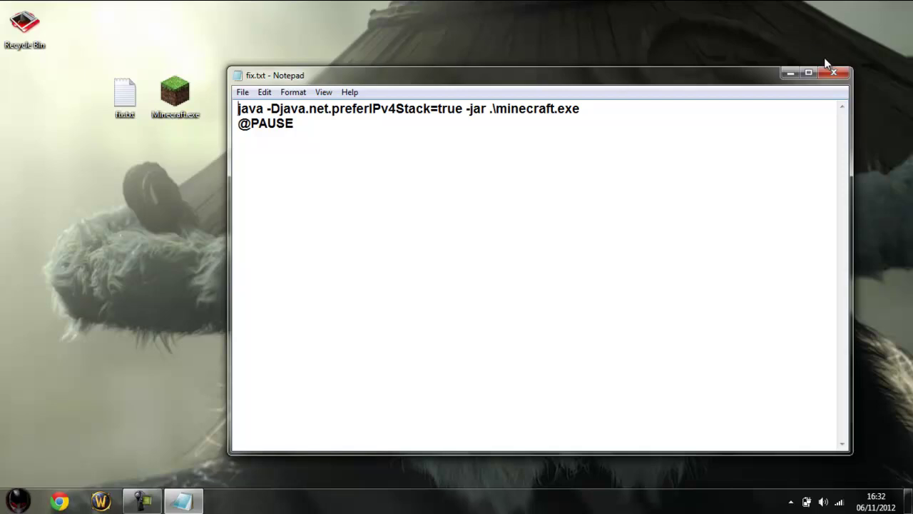
pyautogui.click(242, 92)
pyautogui.click(284, 156)
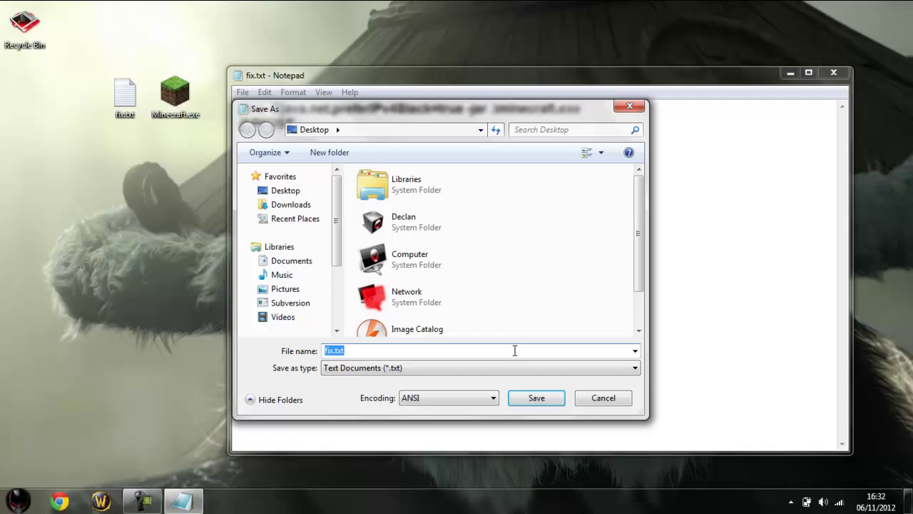
pyautogui.write('run')
pyautogui.click(535, 398)
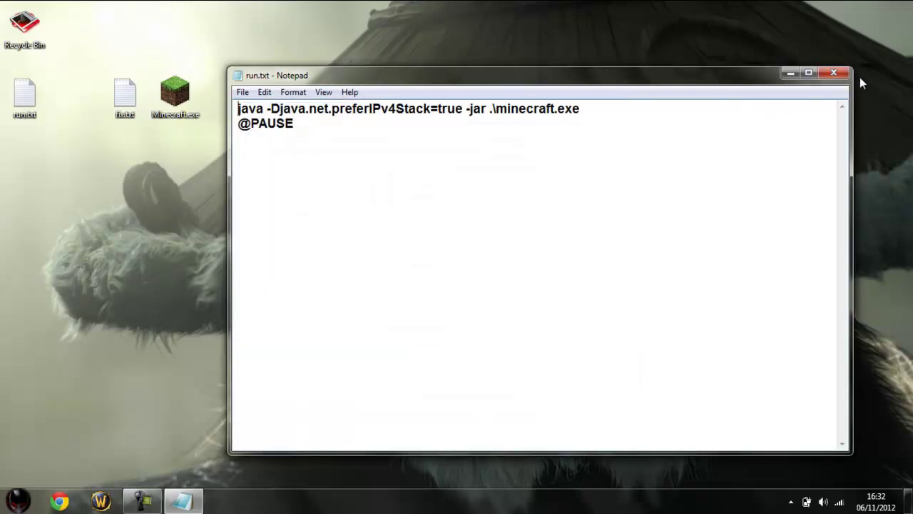
pyautogui.click(833, 72)
pyautogui.moveTo(24, 93); pyautogui.dragTo(327, 111)
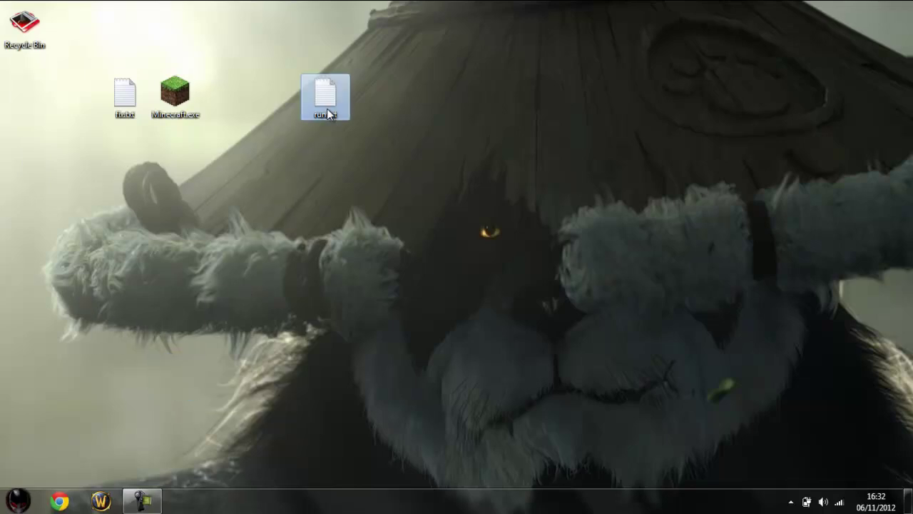
# Step: Dismiss run.txt's context menu and launch Control Panel from the Start menu
pyautogui.rightClick(328, 111)
pyautogui.click(262, 157)
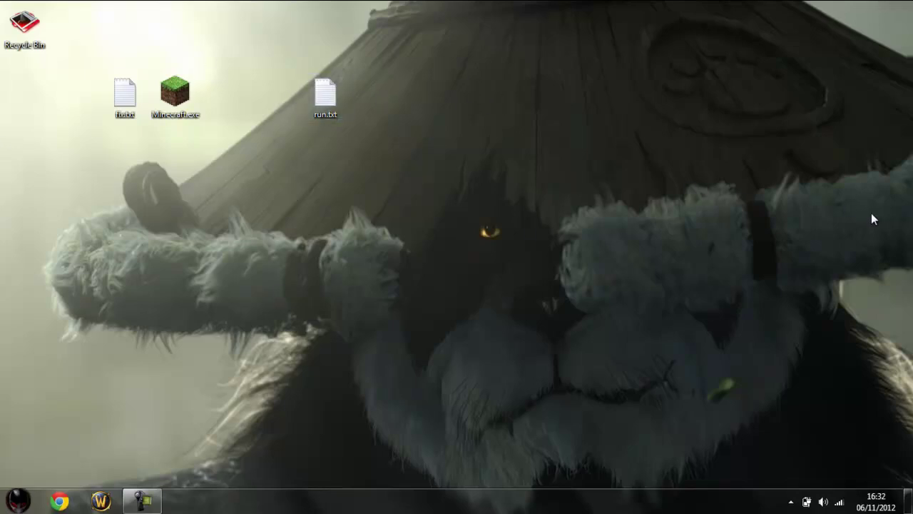
pyautogui.click(10, 508)
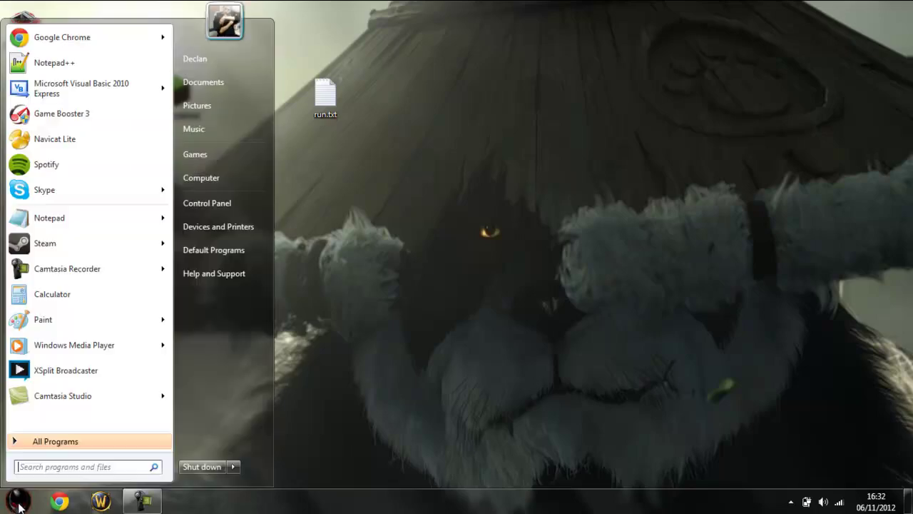
pyautogui.click(229, 207)
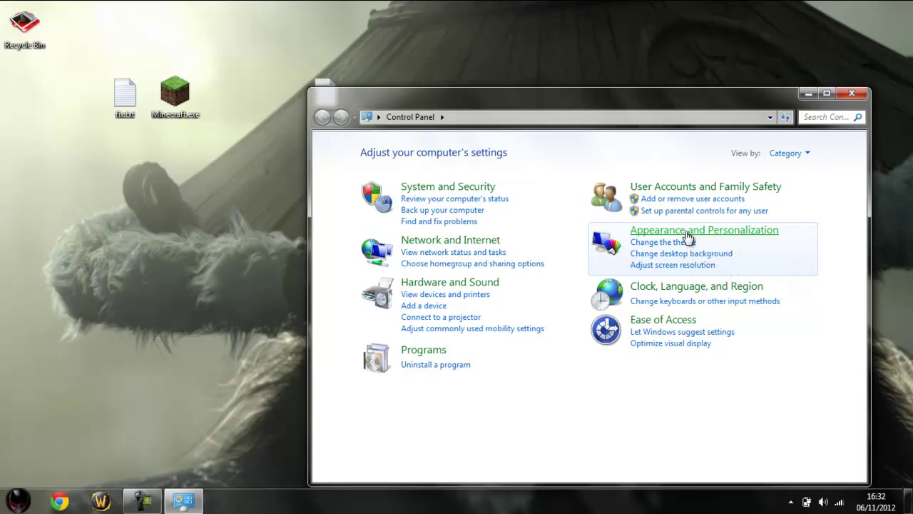
# Step: Under Appearance and Personalization, verify Folder Options' View tab shows file extensions, then confirm with OK
pyautogui.click(689, 232)
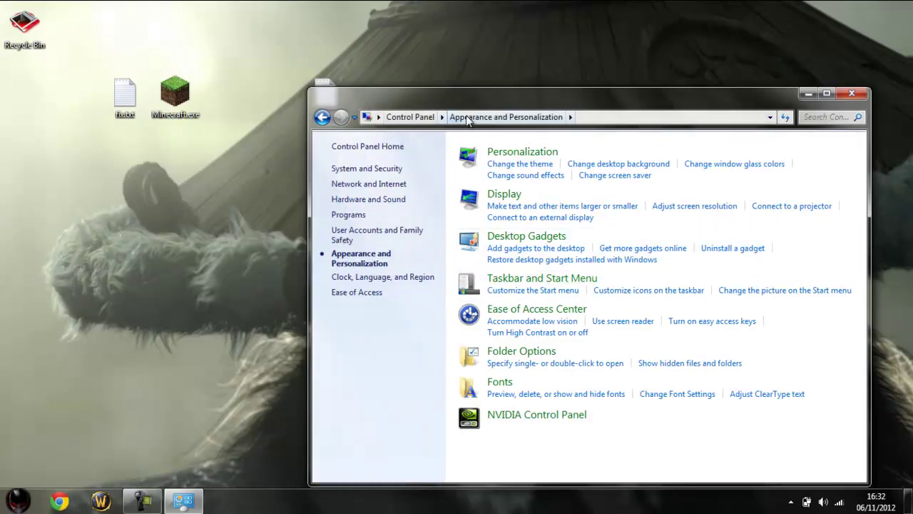
pyautogui.click(513, 352)
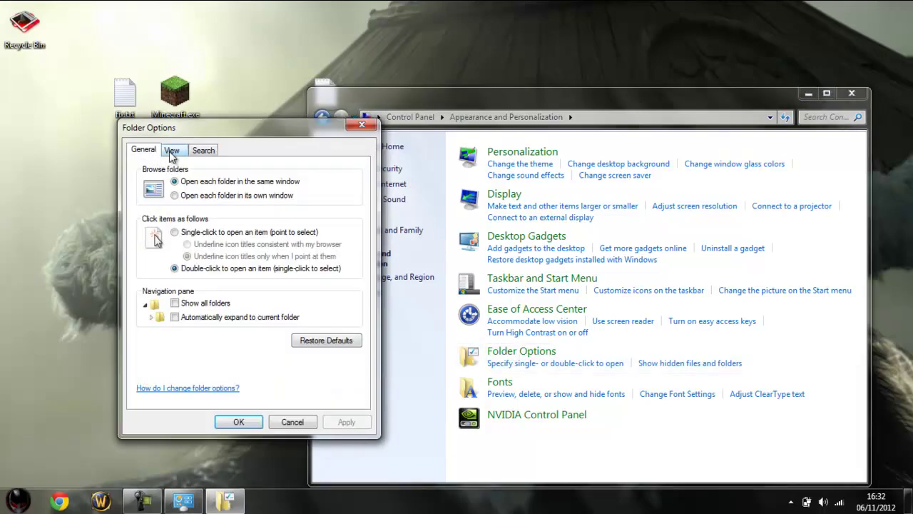
pyautogui.click(171, 151)
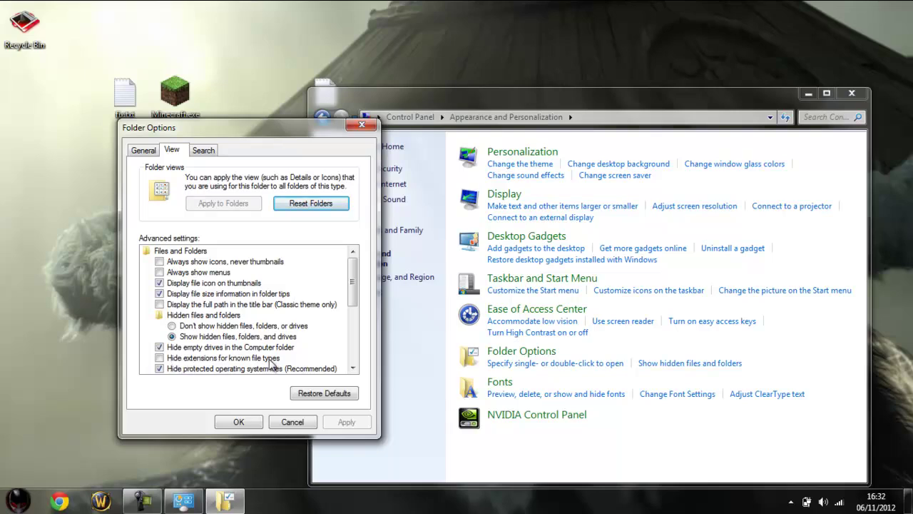
pyautogui.click(239, 422)
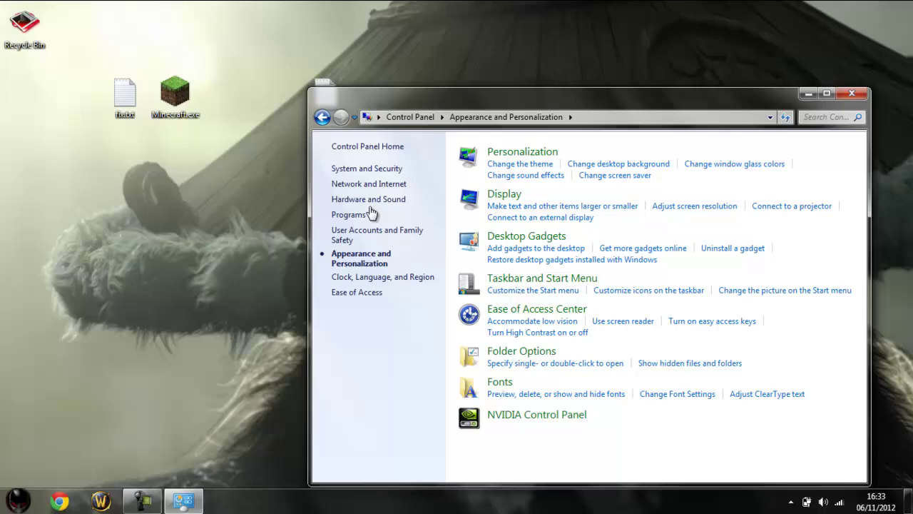
# Step: Close Control Panel, rename run.txt to run.bat confirming the change, and drag it beside Minecraft.exe
pyautogui.click(856, 94)
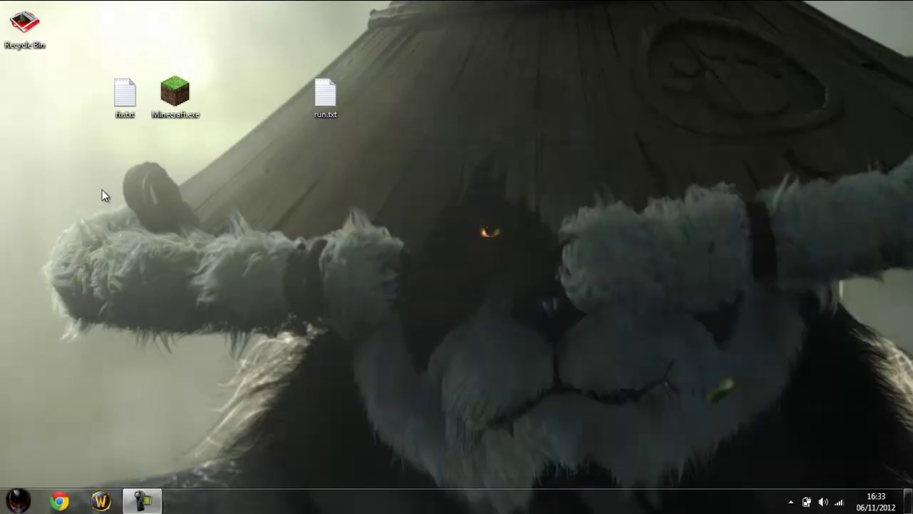
pyautogui.rightClick(338, 113)
pyautogui.click(400, 385)
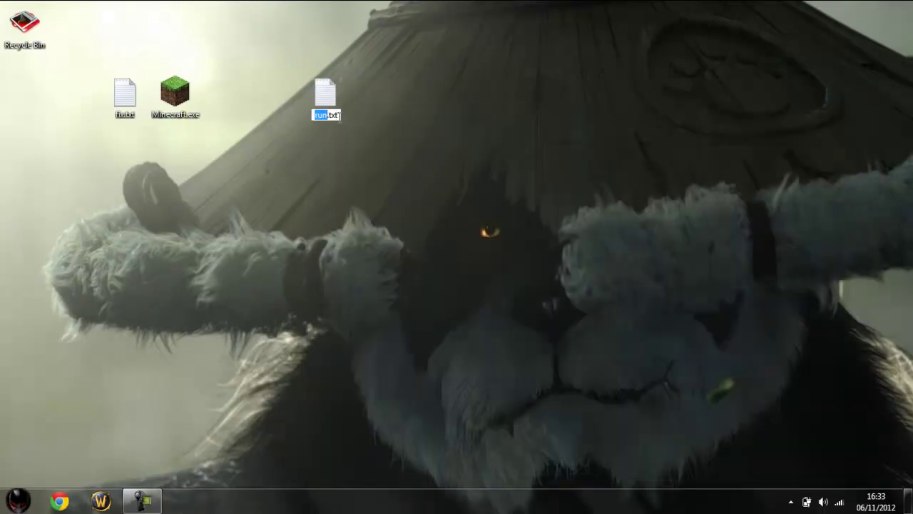
pyautogui.click(340, 115)
pyautogui.press('BackSpace')
pyautogui.press('BackSpace')
pyautogui.press('BackSpace')
pyautogui.write('bat')
pyautogui.press('Return')
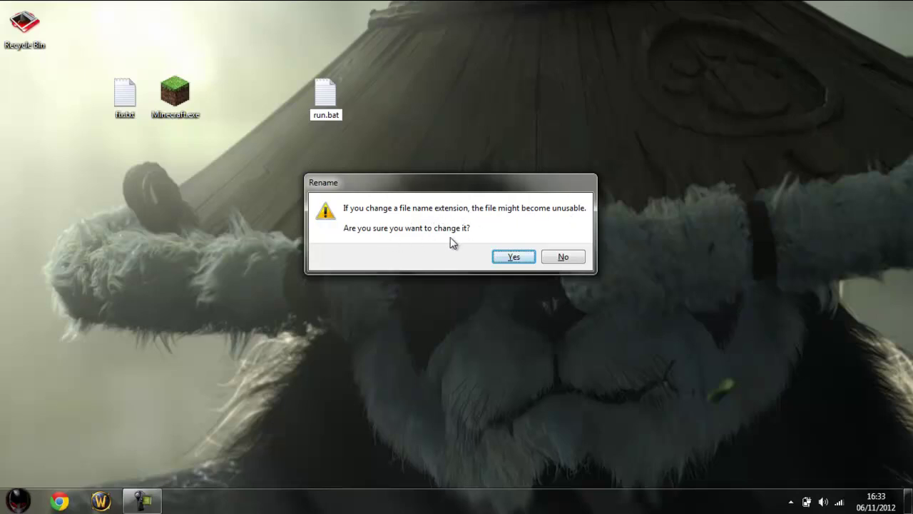
pyautogui.click(515, 256)
pyautogui.moveTo(322, 99); pyautogui.dragTo(261, 103)
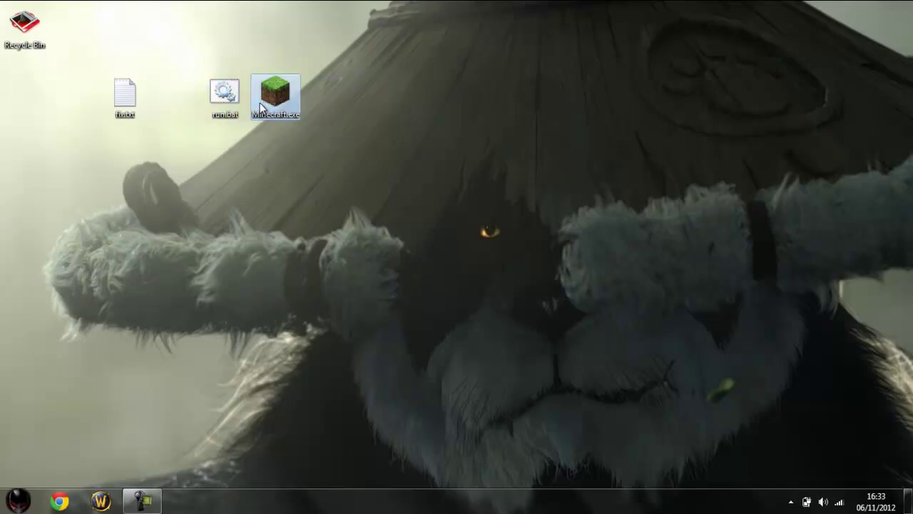
# Step: Place Minecraft.exe next to run.bat, run run.bat, then close the launcher and cmd window
pyautogui.moveTo(181, 33); pyautogui.dragTo(335, 153)
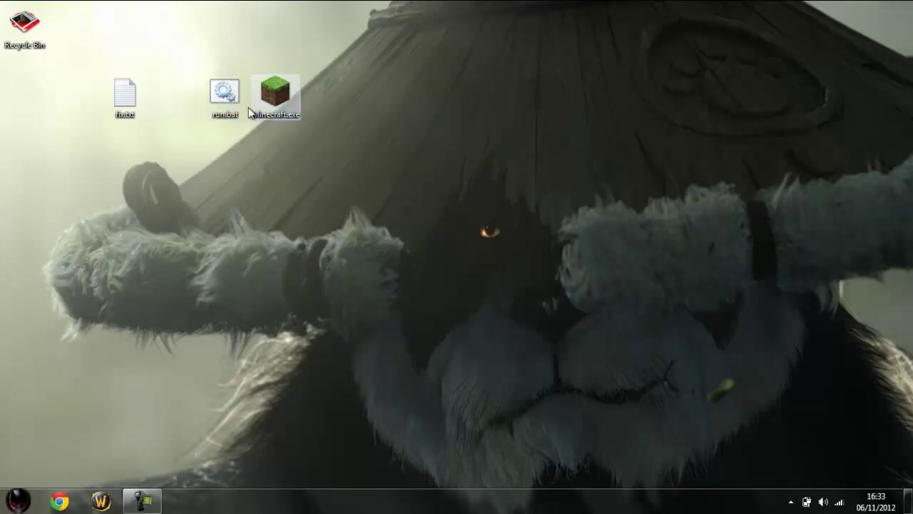
pyautogui.doubleClick(223, 96)
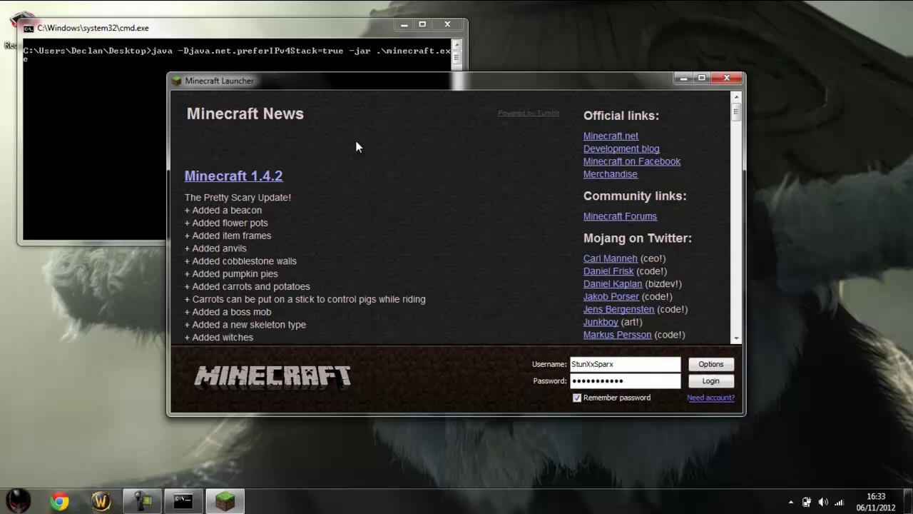
pyautogui.click(726, 78)
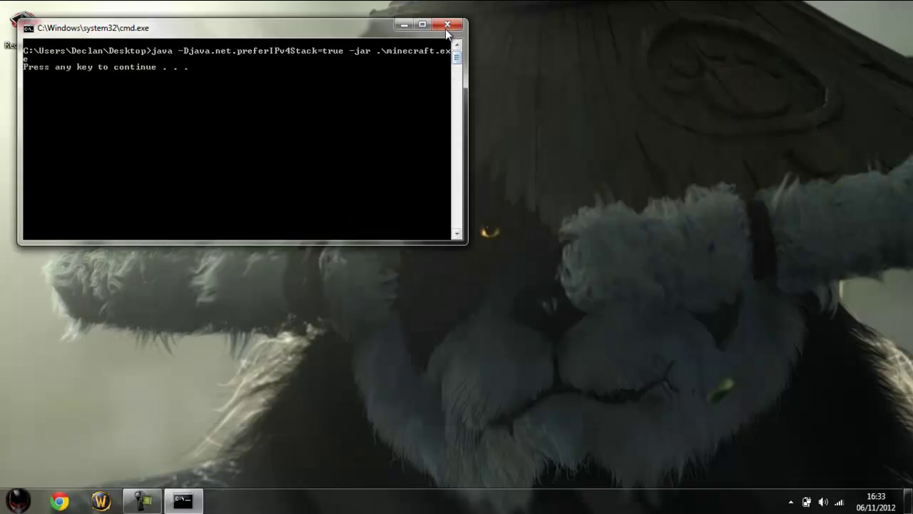
pyautogui.click(447, 26)
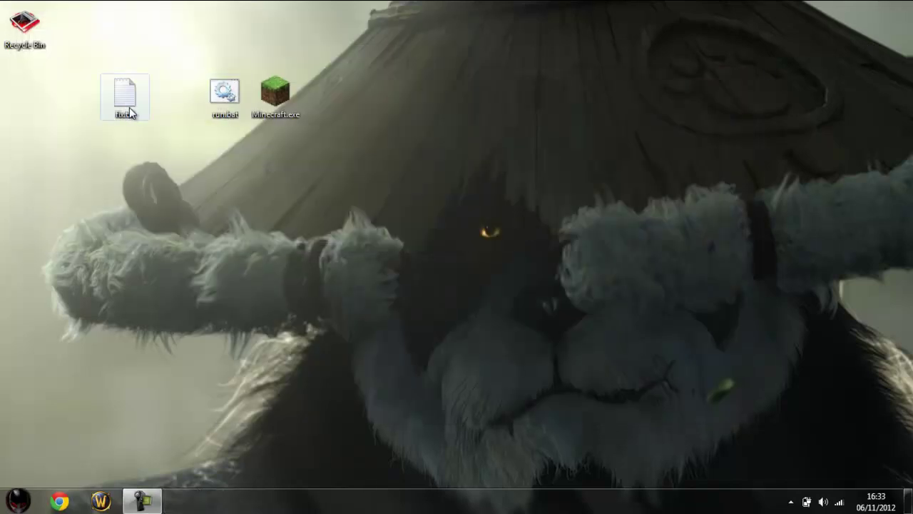
# Step: Browse Computer to C:\Program Files (x86)\Java, then open the desktop's fix.txt in Notepad
pyautogui.click(18, 501)
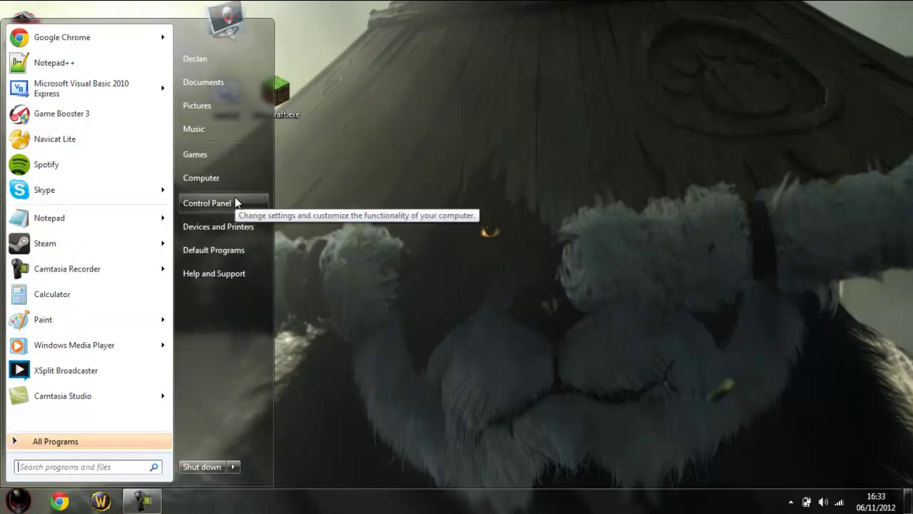
pyautogui.click(223, 174)
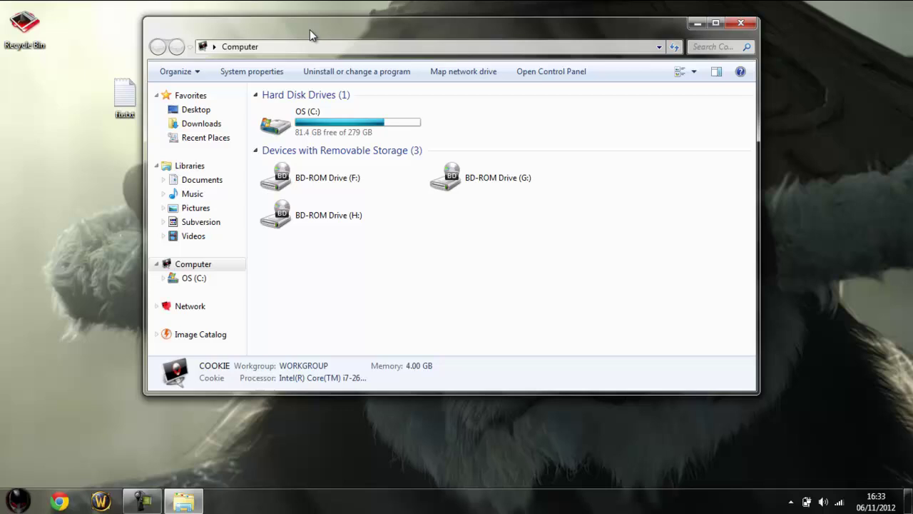
pyautogui.click(327, 127)
pyautogui.doubleClick(327, 127)
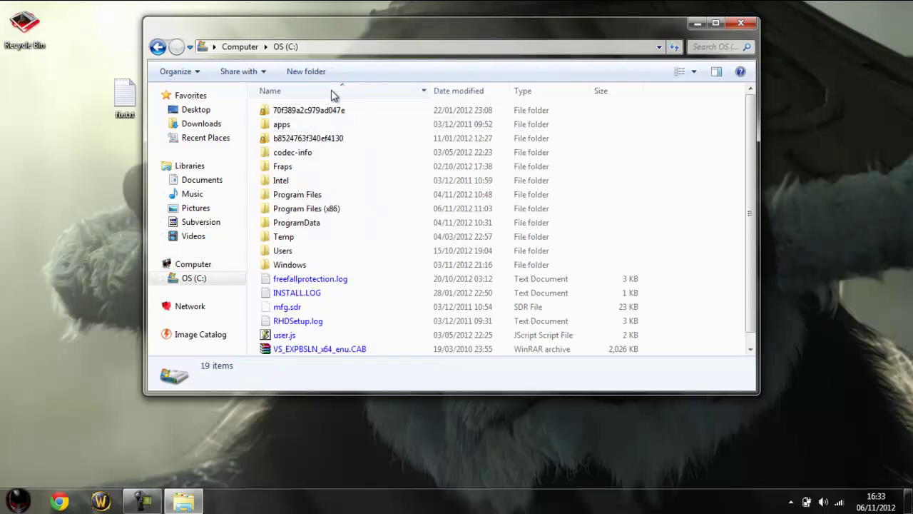
pyautogui.doubleClick(310, 208)
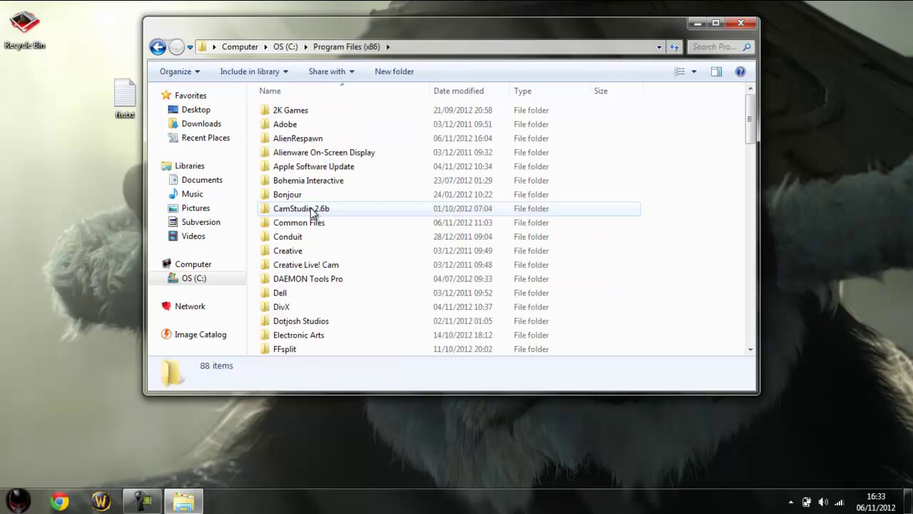
pyautogui.scroll(-5, 317, 218)
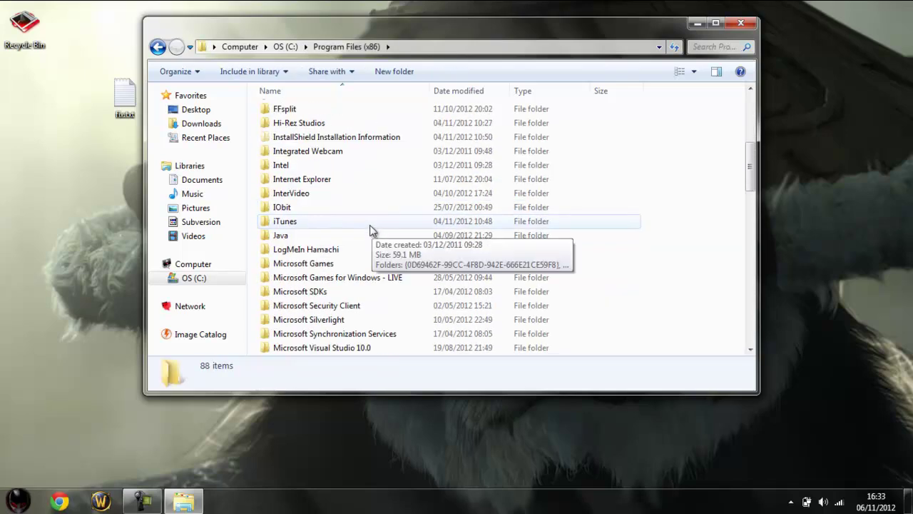
pyautogui.doubleClick(332, 236)
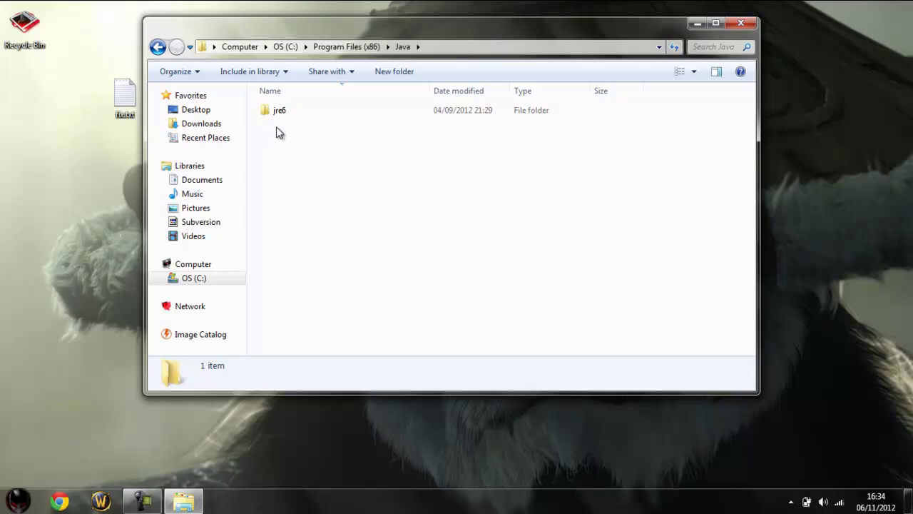
pyautogui.doubleClick(123, 118)
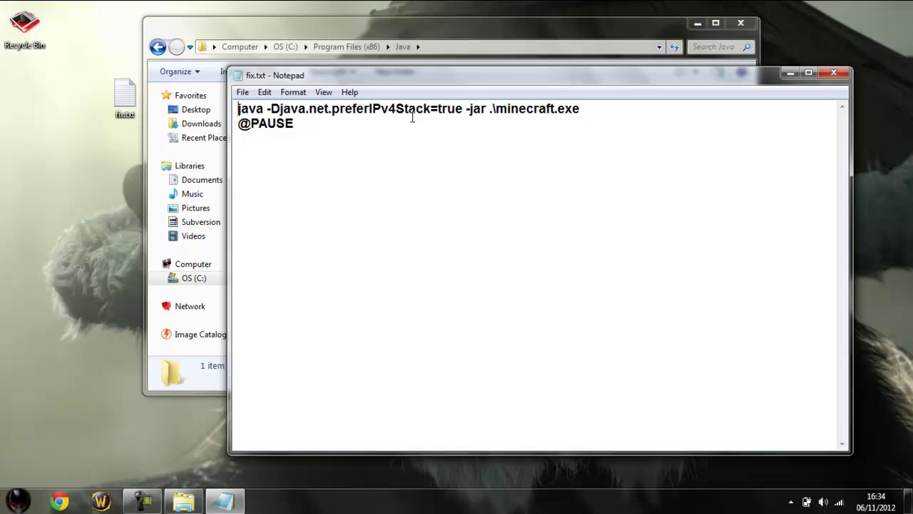
pyautogui.moveTo(236, 109); pyautogui.dragTo(636, 128)
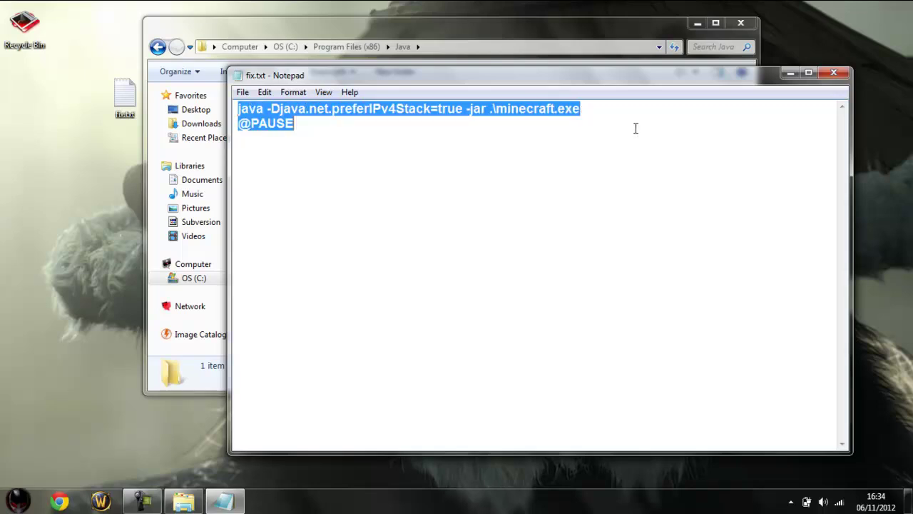
pyautogui.click(632, 128)
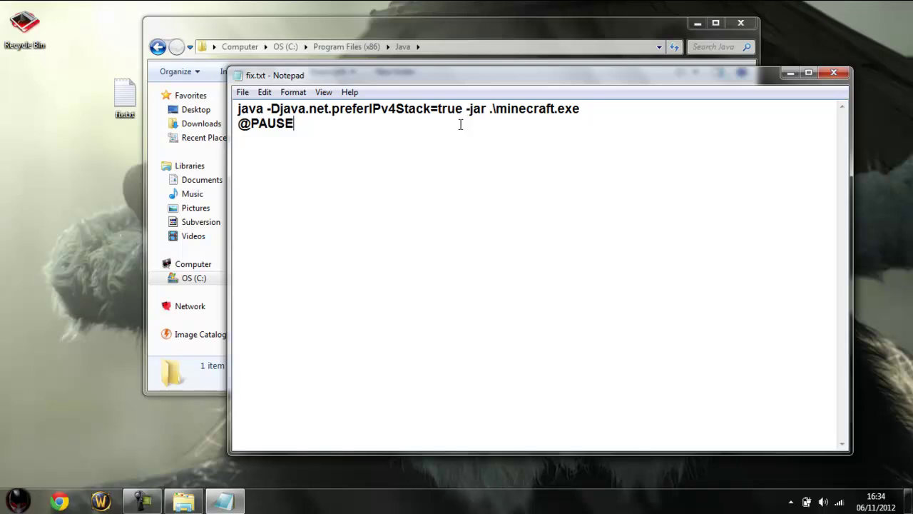
pyautogui.click(848, 72)
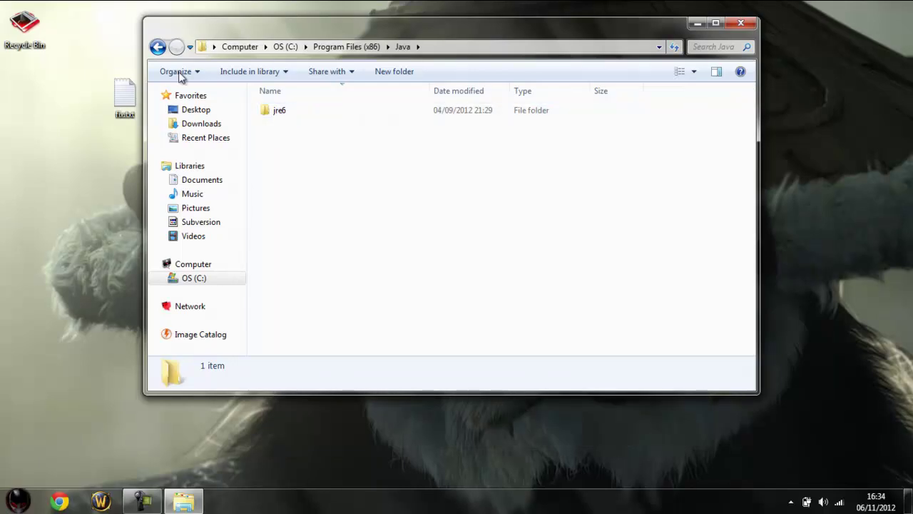
# Step: Back up to C:, inspect Program Files\Java, then close Explorer and launch Minecraft.exe
pyautogui.click(158, 46)
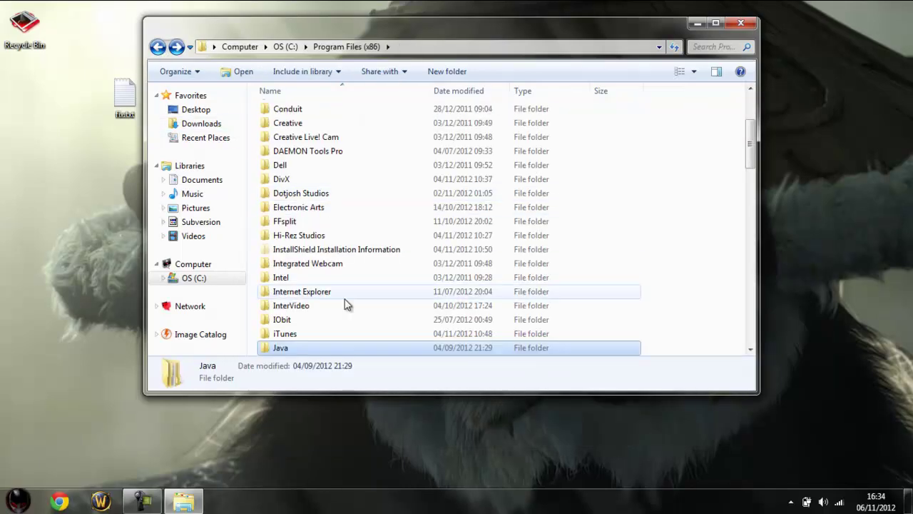
pyautogui.click(158, 46)
pyautogui.click(296, 195)
pyautogui.doubleClick(296, 196)
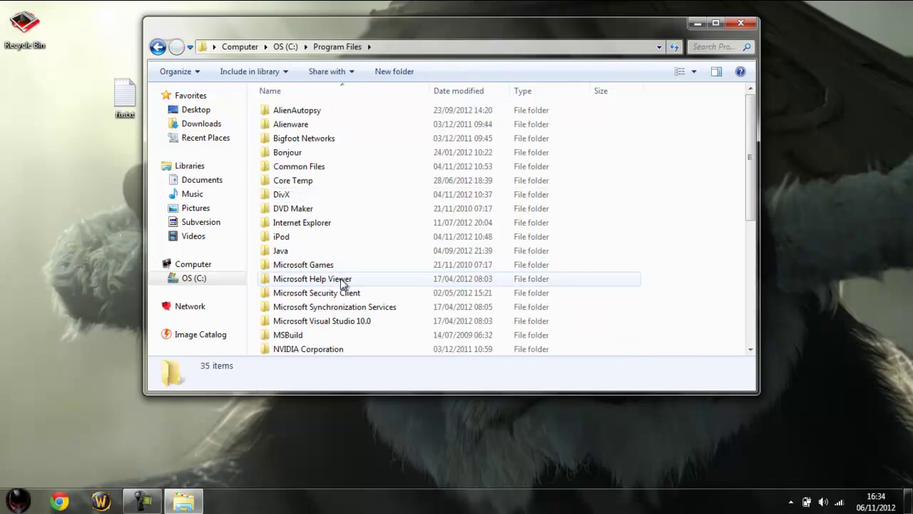
pyautogui.doubleClick(306, 251)
pyautogui.click(157, 46)
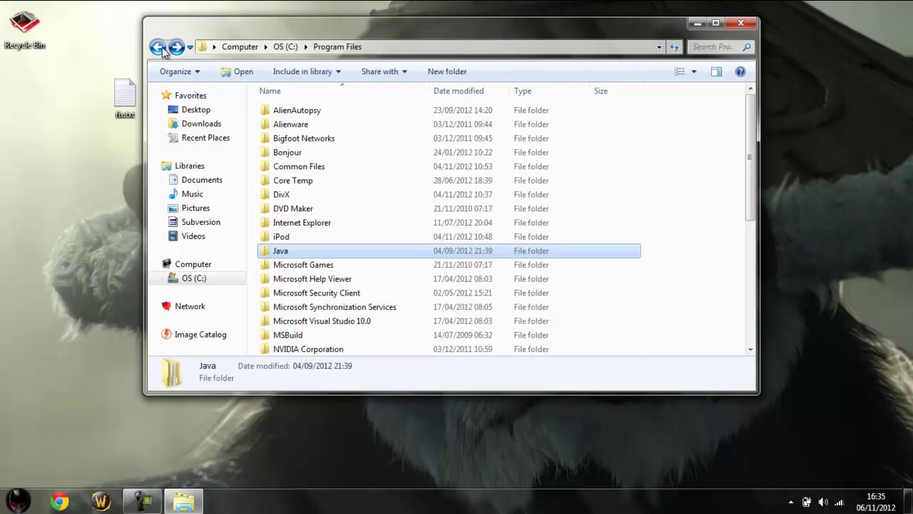
pyautogui.click(748, 28)
pyautogui.click(276, 96)
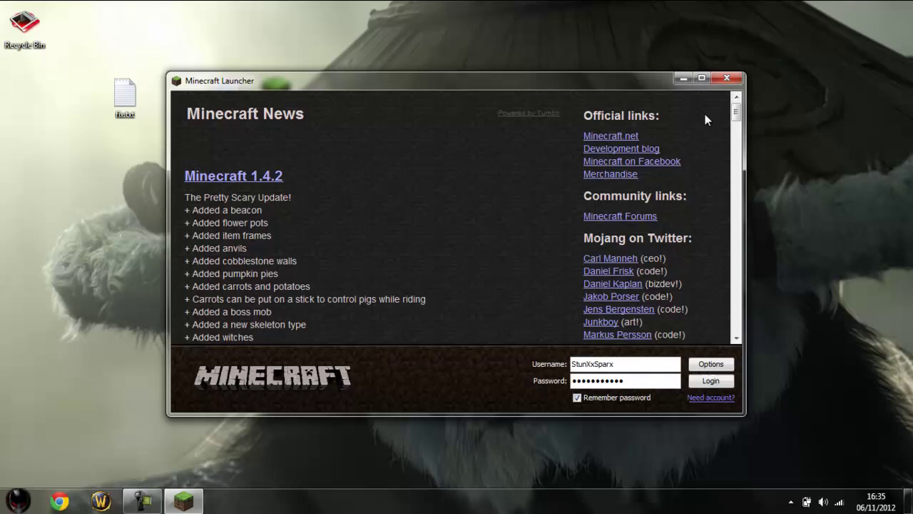
# Step: Click the X on the Minecraft Launcher window showing the 1.4.2 news page
pyautogui.click(727, 78)
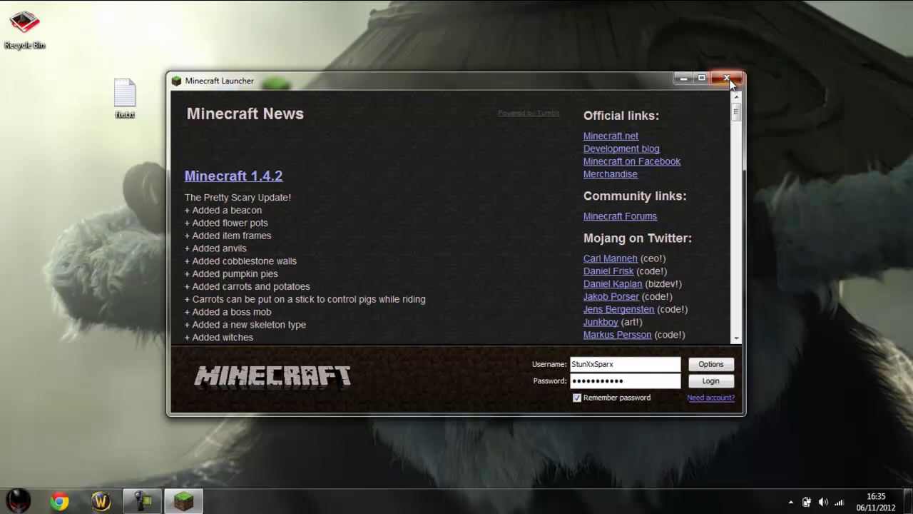